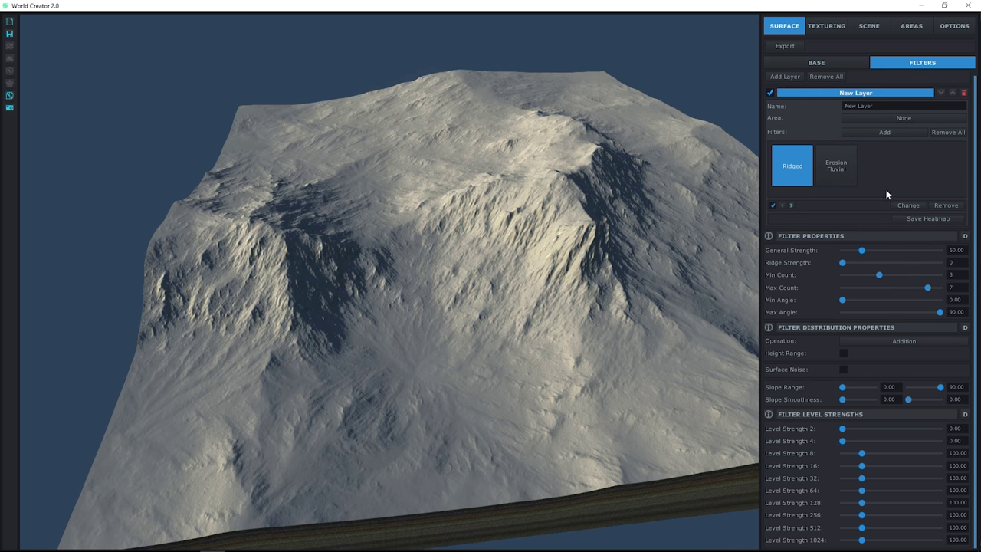
drag(641, 282, 635, 244)
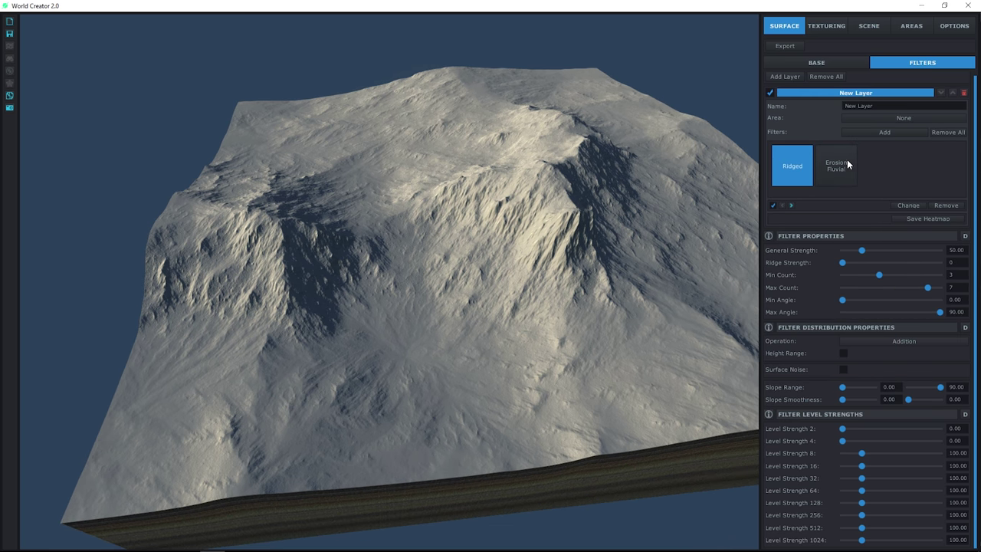
click(837, 166)
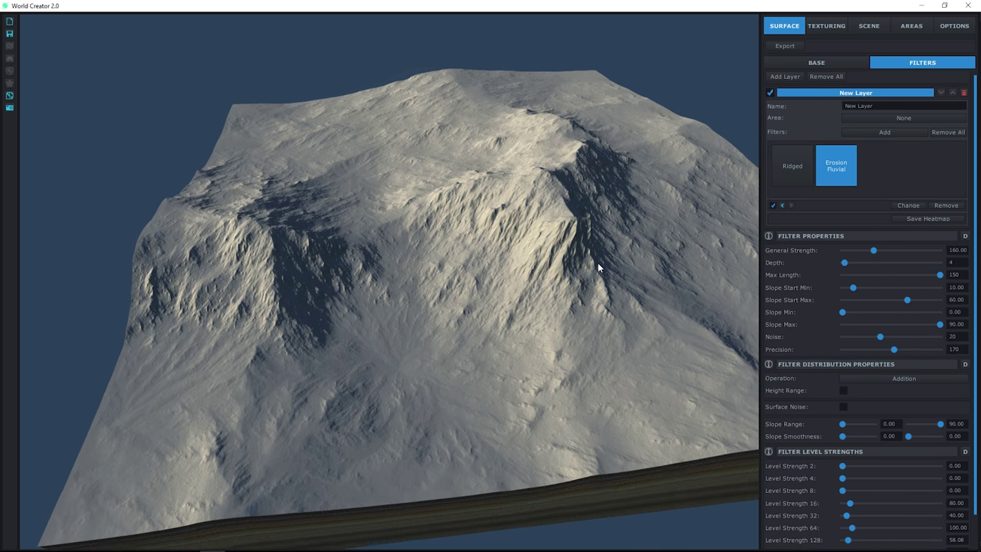
drag(590, 260, 785, 205)
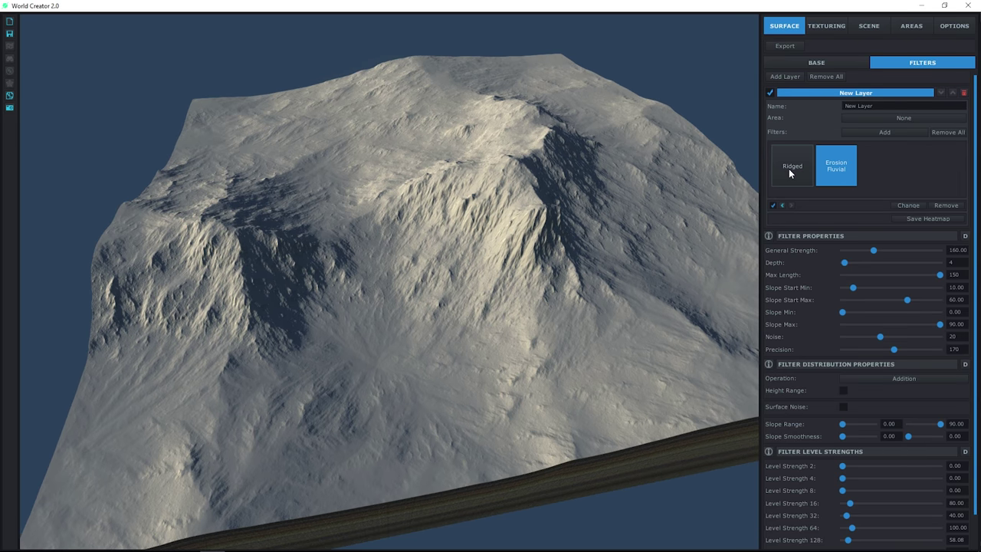
click(791, 171)
scroll(619, 148, down, 5)
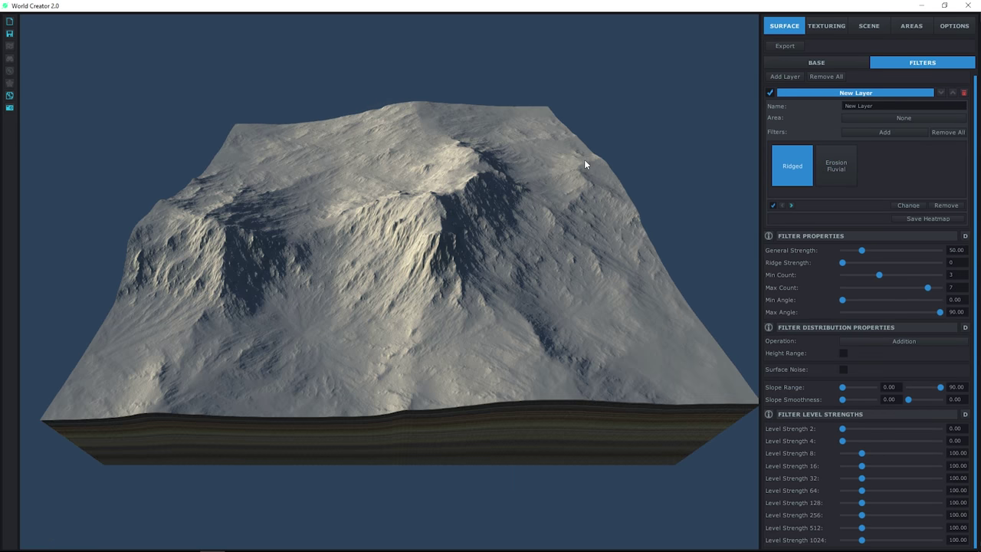
scroll(523, 231, up, 5)
drag(486, 252, 653, 336)
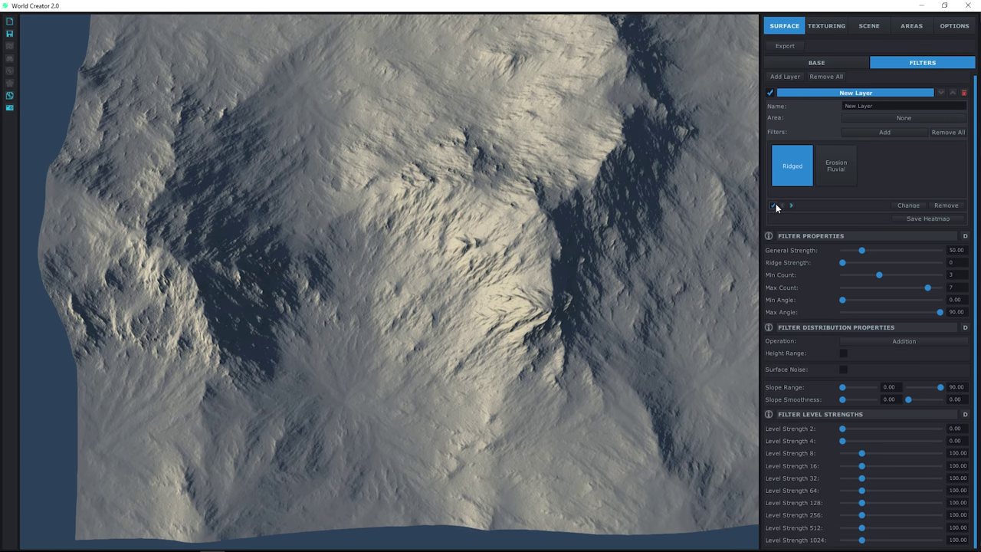
Toggle the Ridged filter off and on twice to compare the terrain, leaving it enabled
click(774, 205)
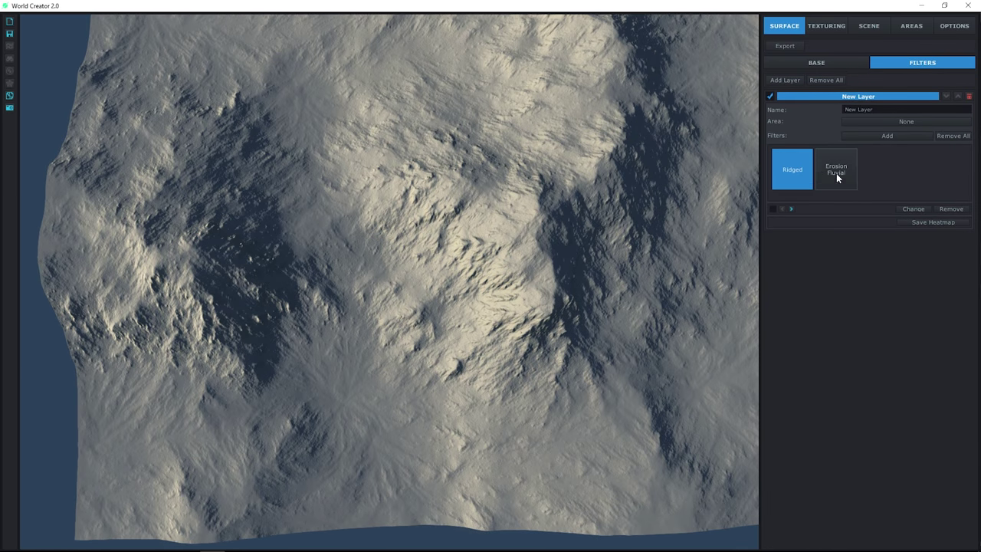
scroll(661, 165, down, 3)
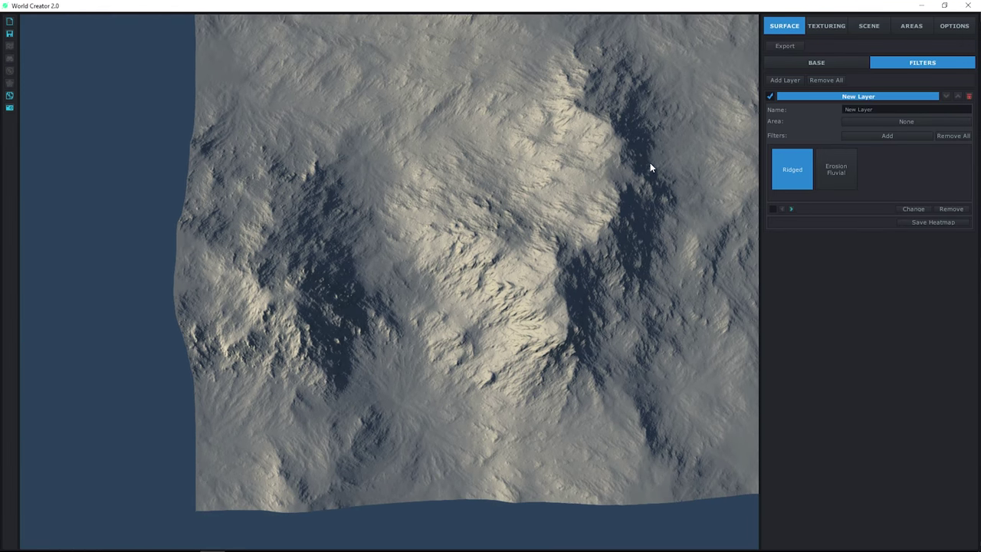
scroll(625, 138, down, 1)
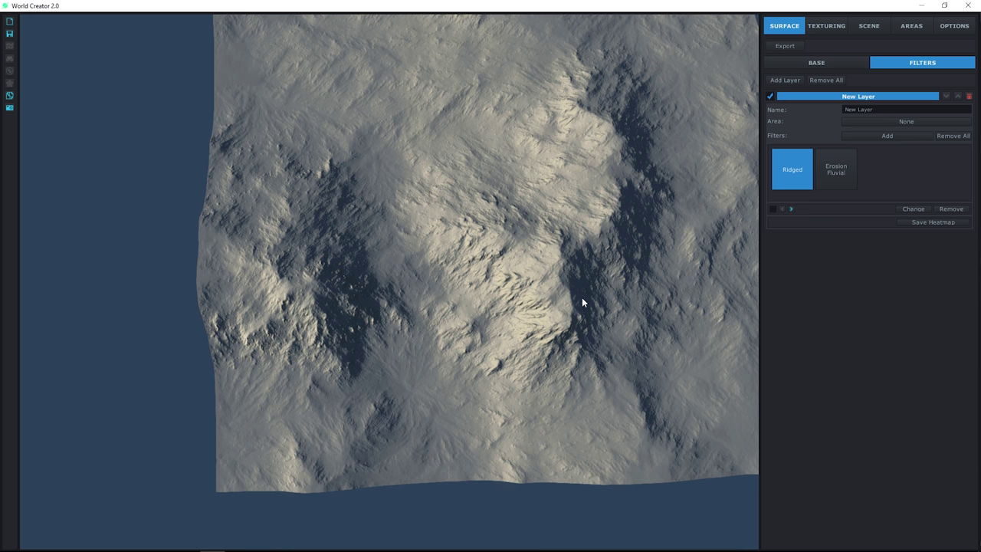
right_drag(578, 299, 578, 299)
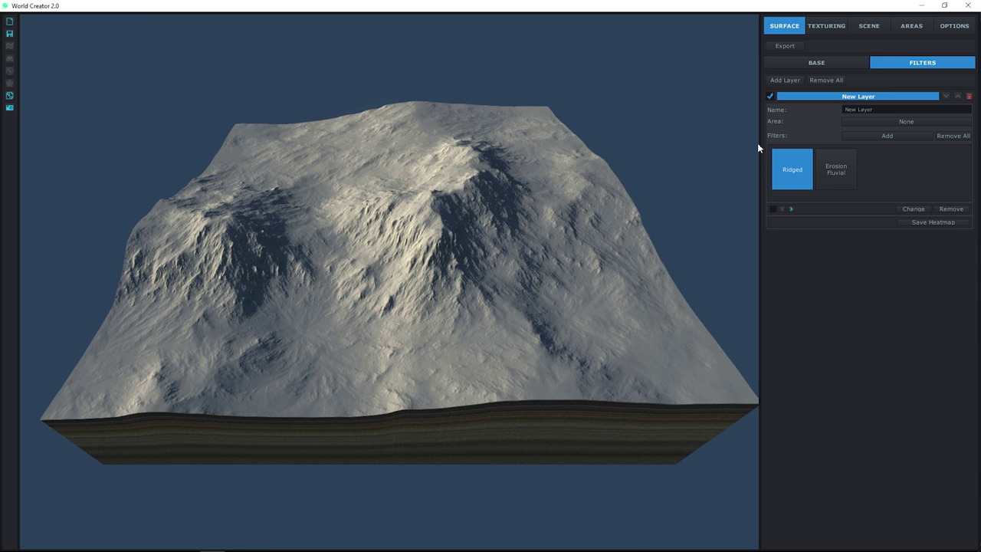
click(773, 208)
scroll(523, 276, up, 6)
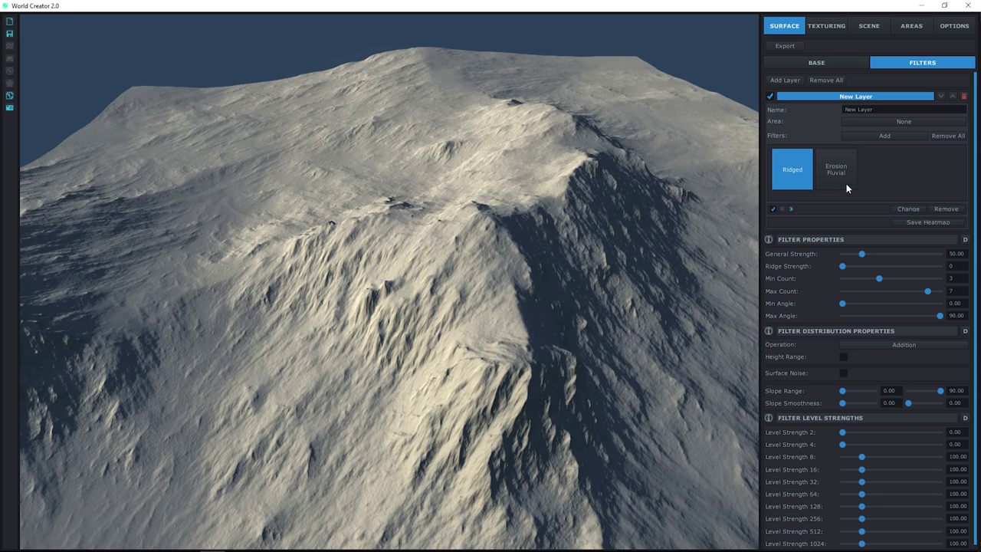
click(772, 208)
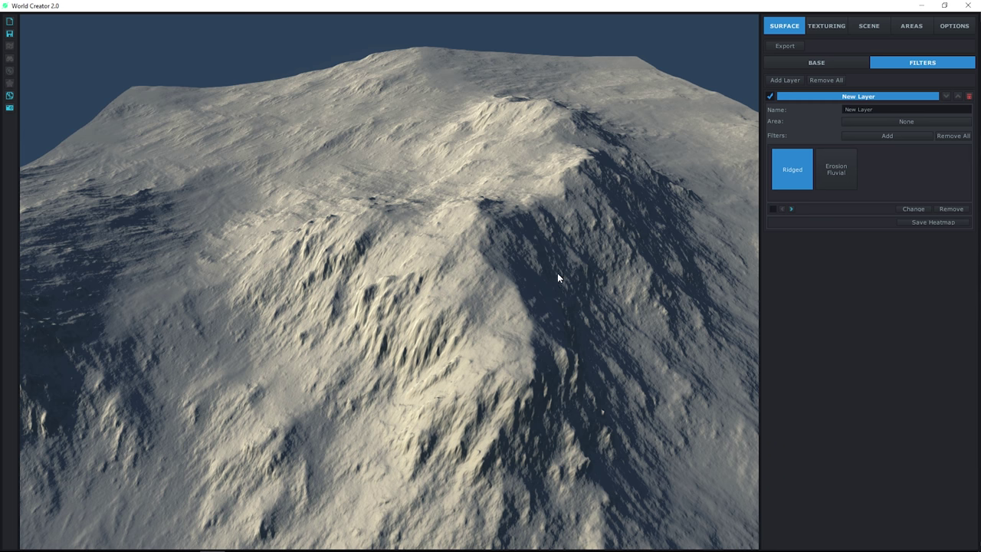
click(772, 210)
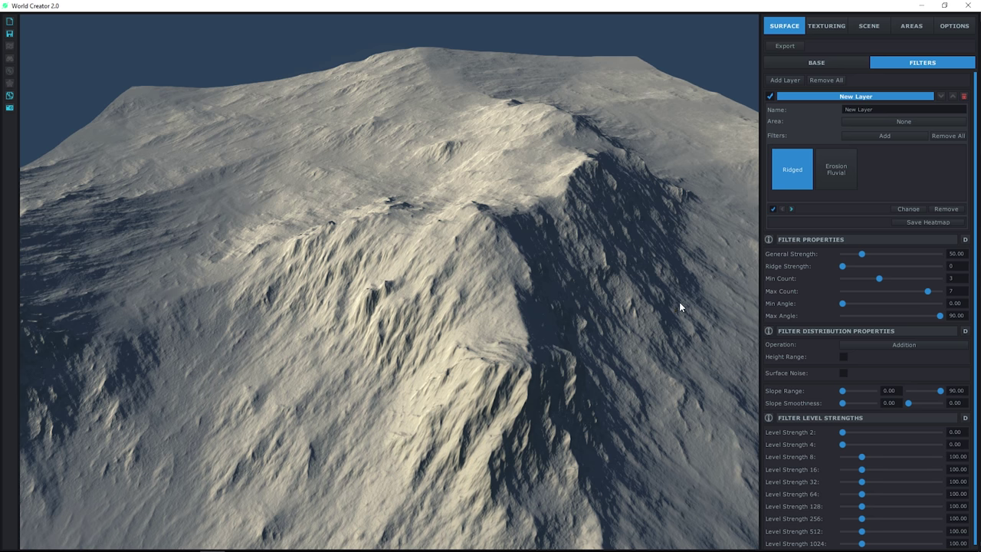
Orbit around the mountain ridge to inspect it, then go to the Texturing section
right_drag(680, 304, 688, 294)
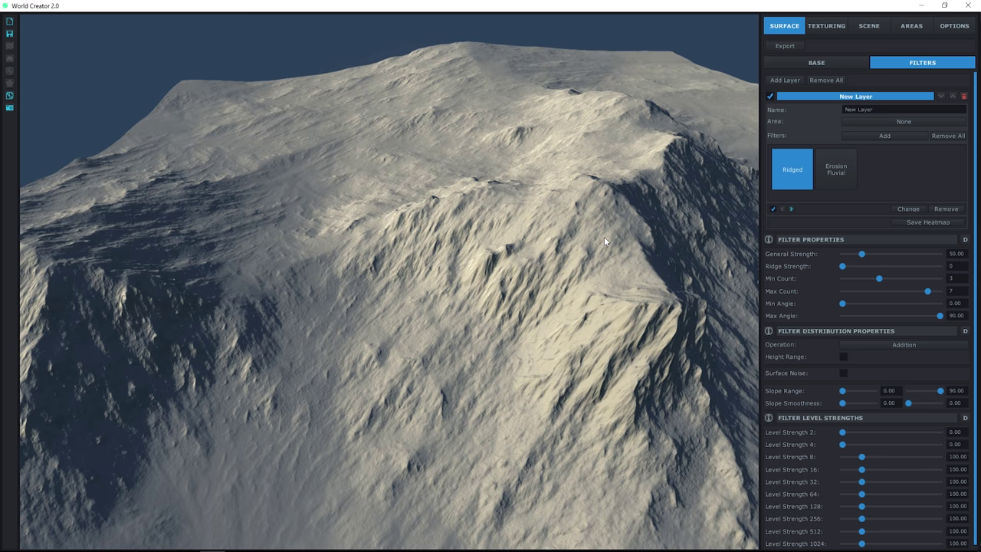
right_drag(574, 230, 570, 99)
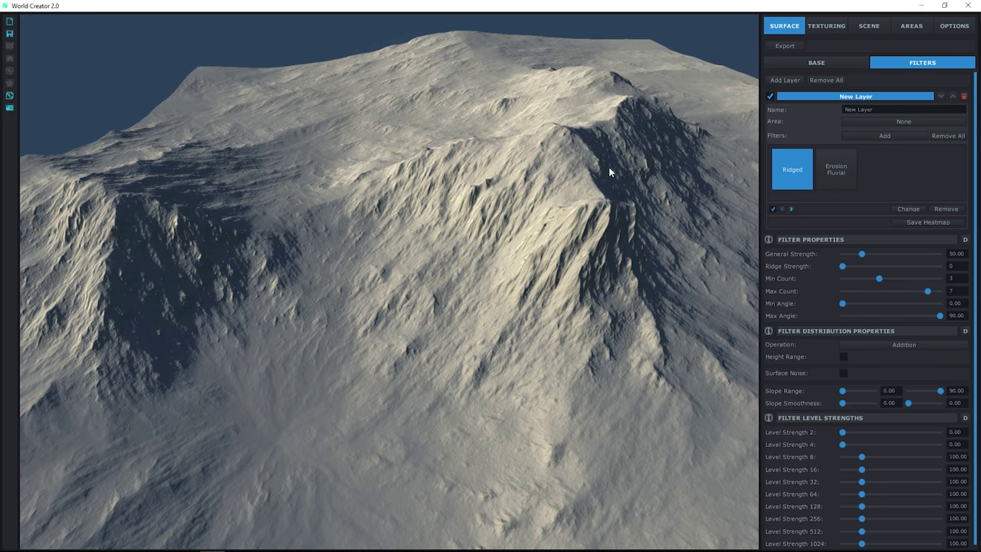
scroll(682, 197, down, 5)
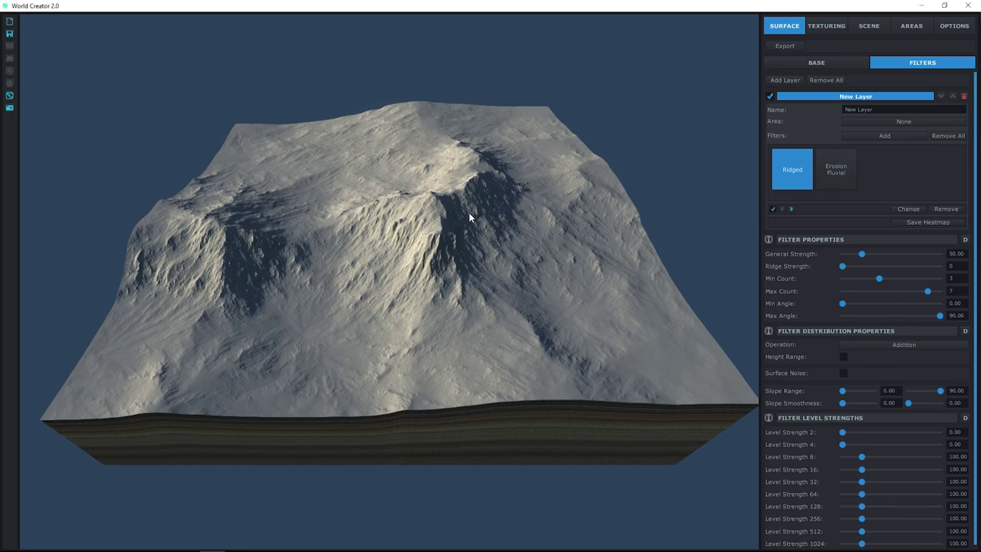
scroll(361, 283, up, 2)
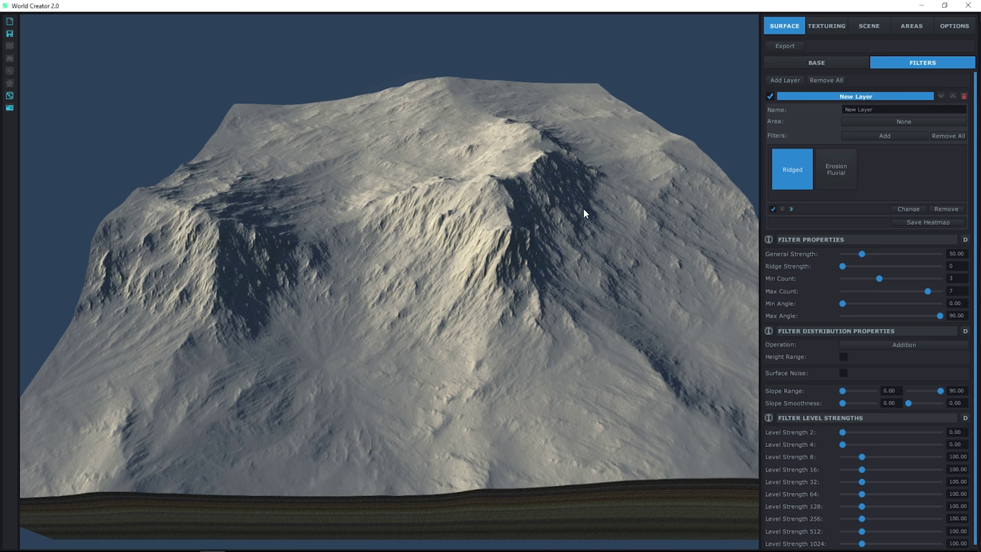
scroll(583, 213, up, 2)
click(826, 27)
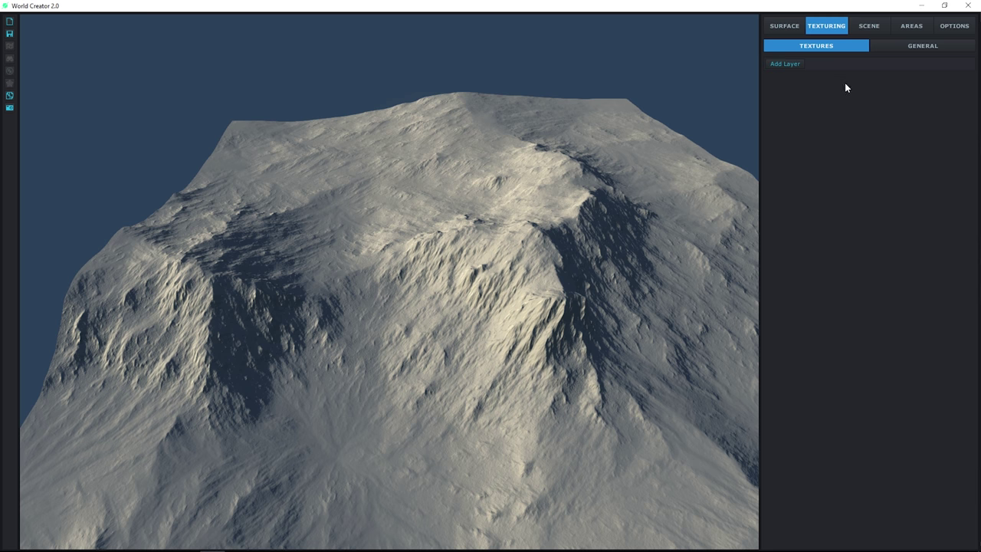
Add a new texture layer and assign it the ground_grass1 ground texture
click(785, 64)
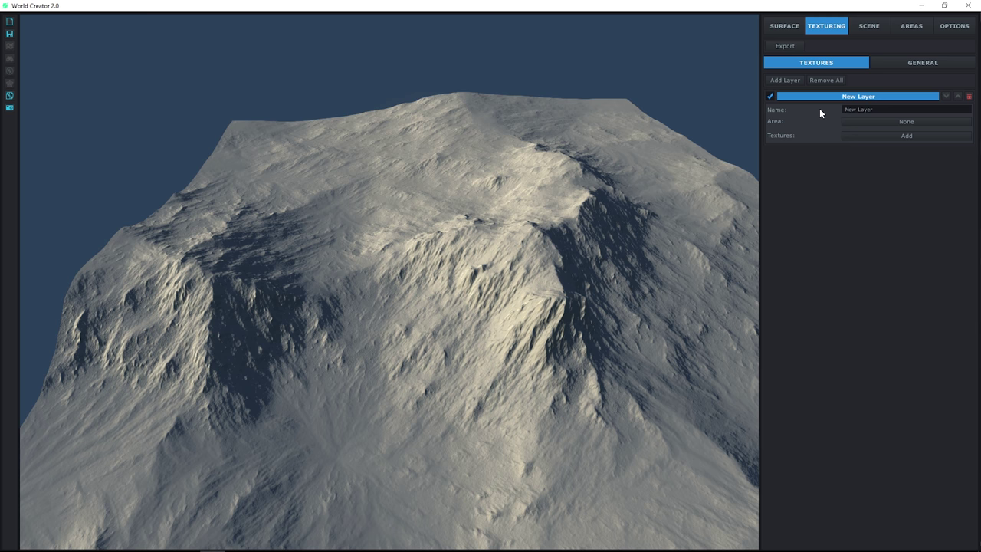
click(881, 137)
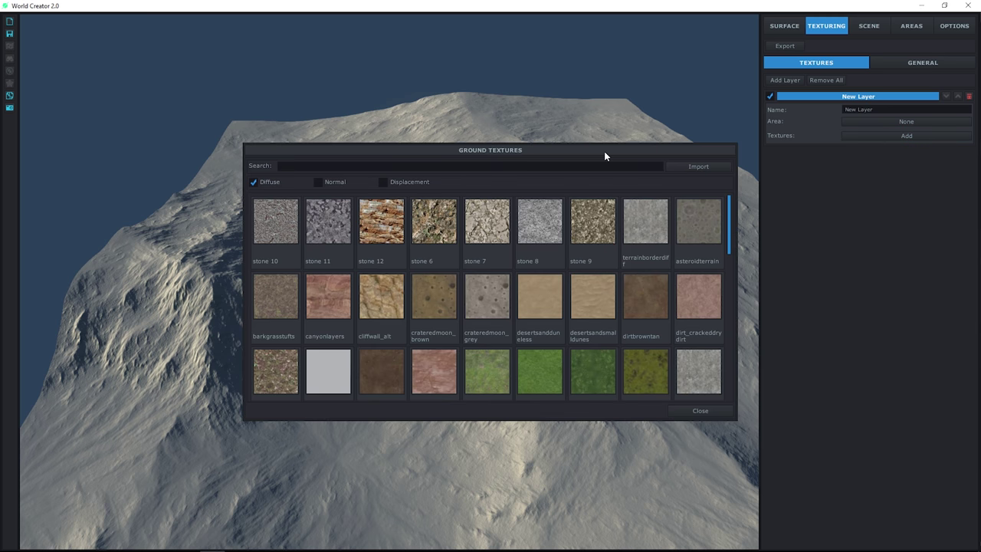
scroll(460, 283, down, 10)
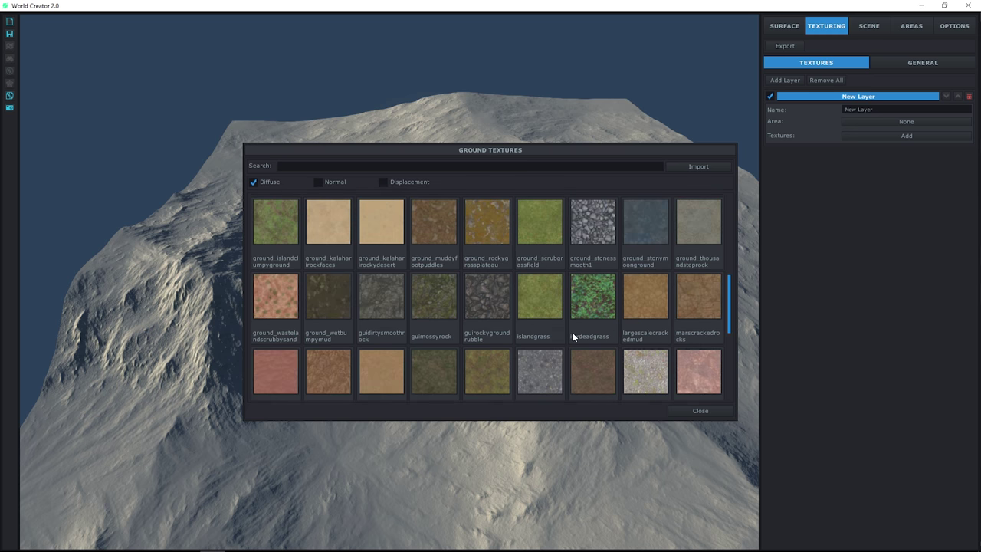
scroll(568, 273, up, 3)
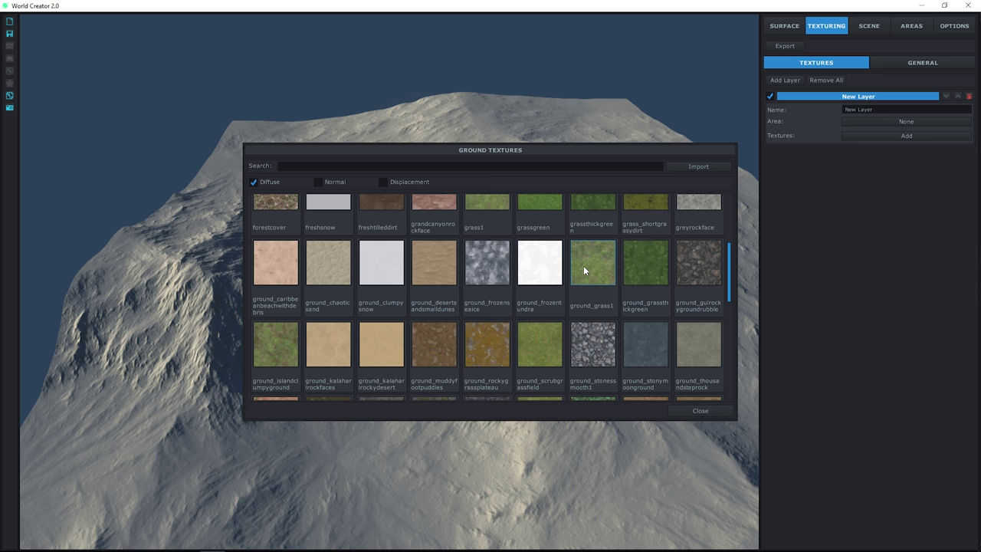
click(605, 281)
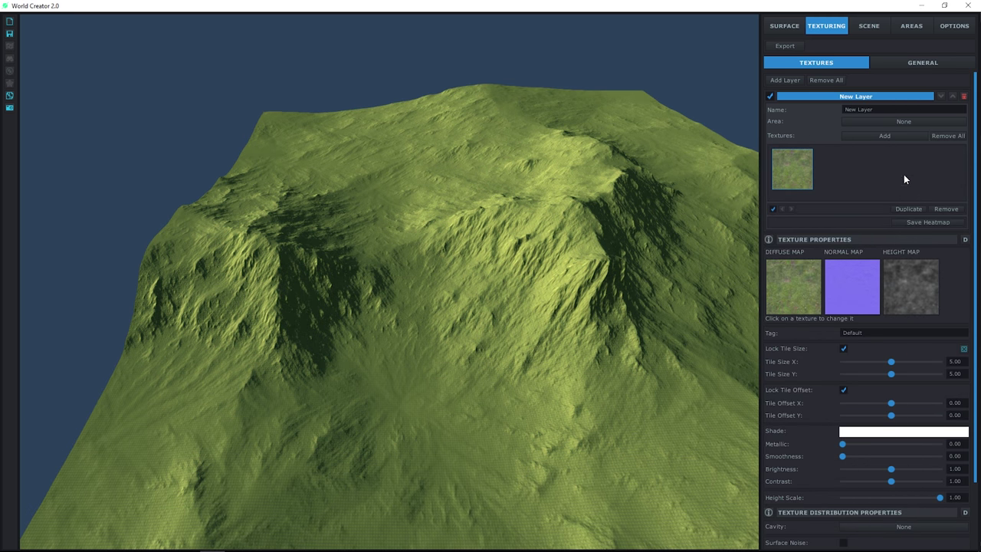
Reopen the Ground Textures library from the Textures Add button
click(885, 135)
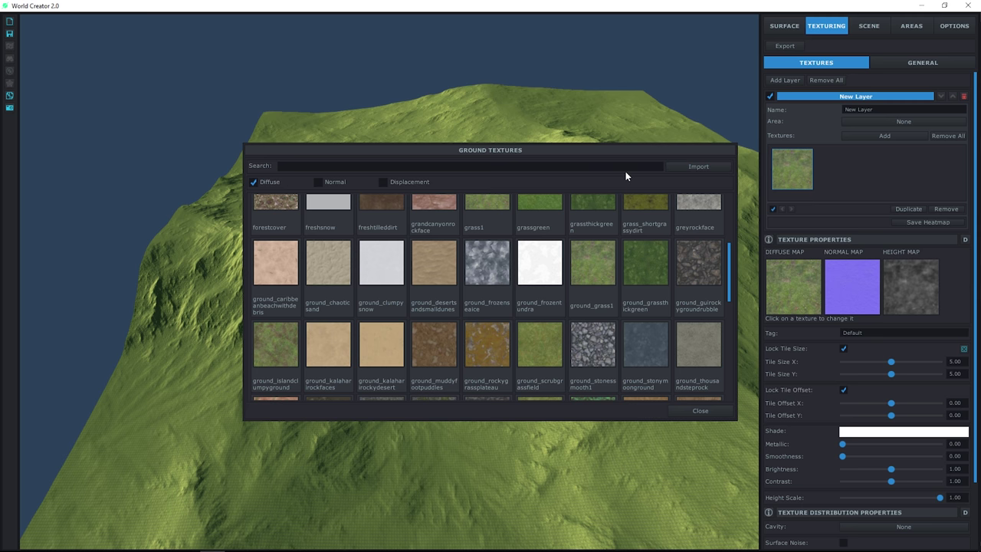
Choose GroundClay007_COL_VAR1_3K.jpg from the Ground 10 folder as the import diffuse map, then close Import Textures
click(697, 167)
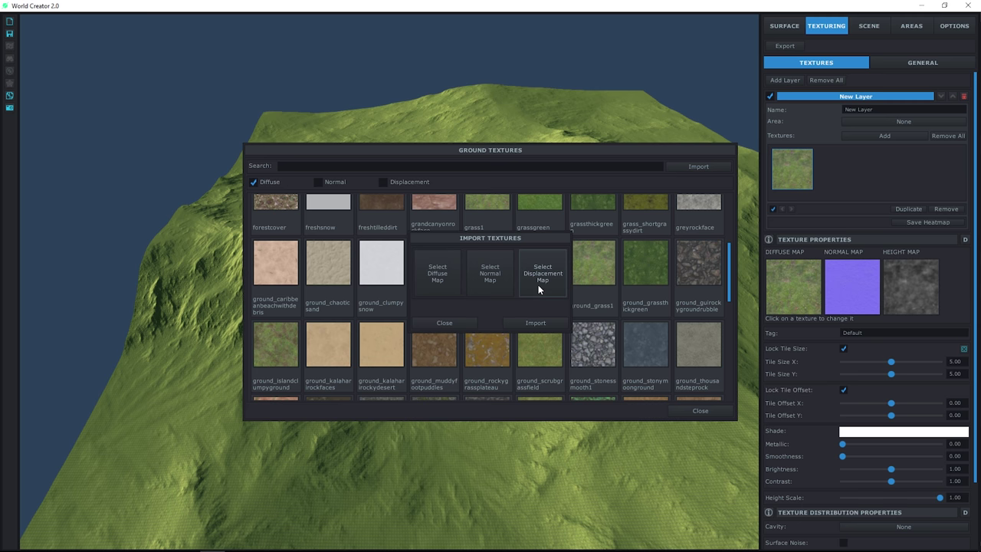
click(448, 268)
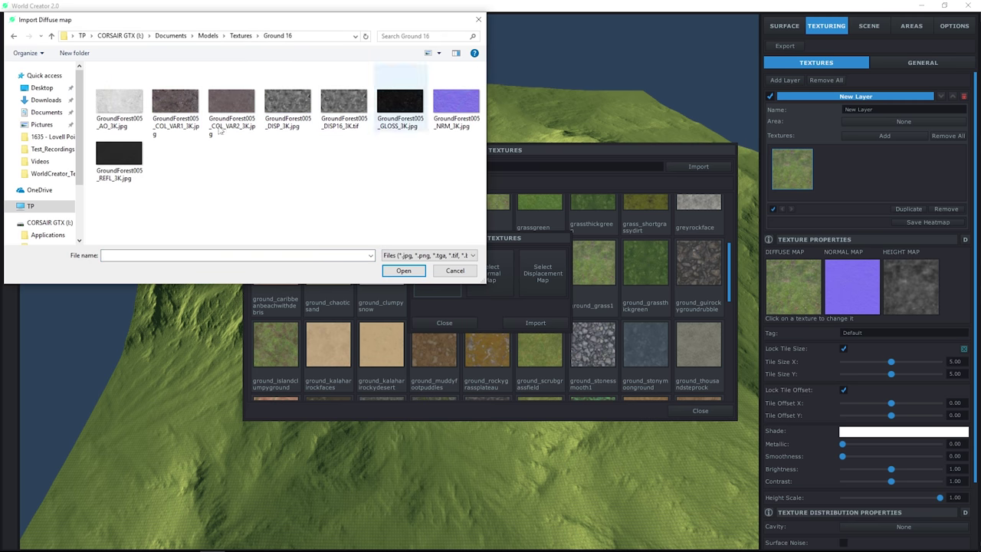
click(243, 36)
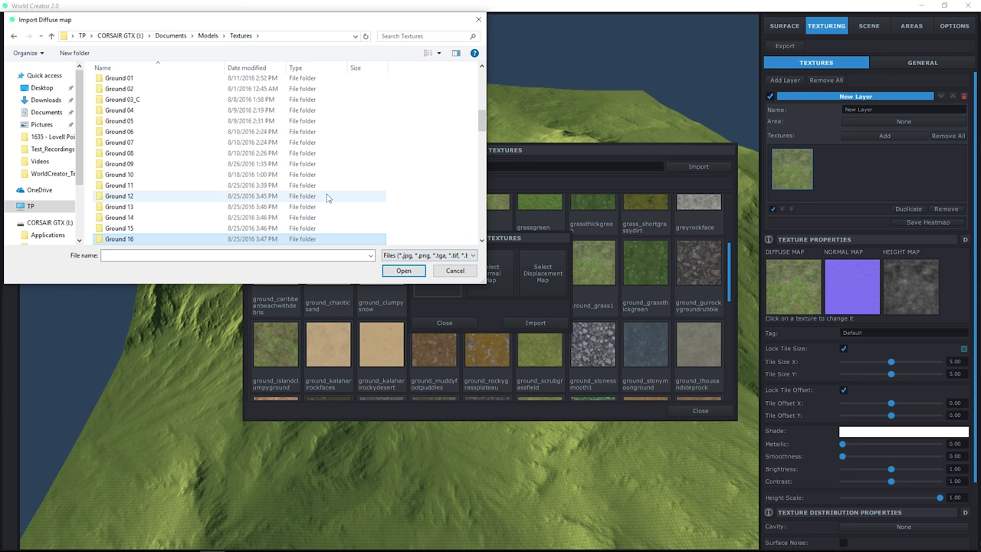
double_click(129, 176)
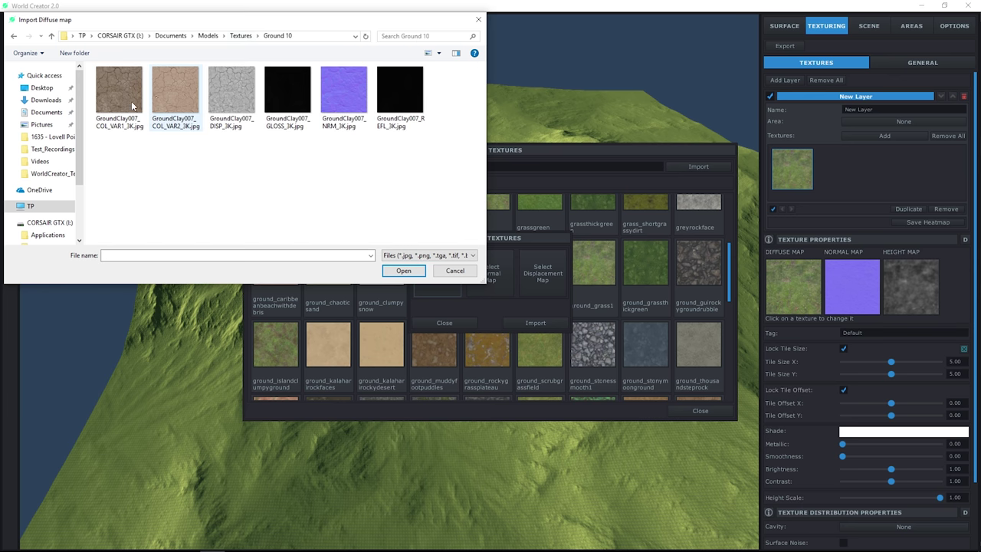
click(116, 98)
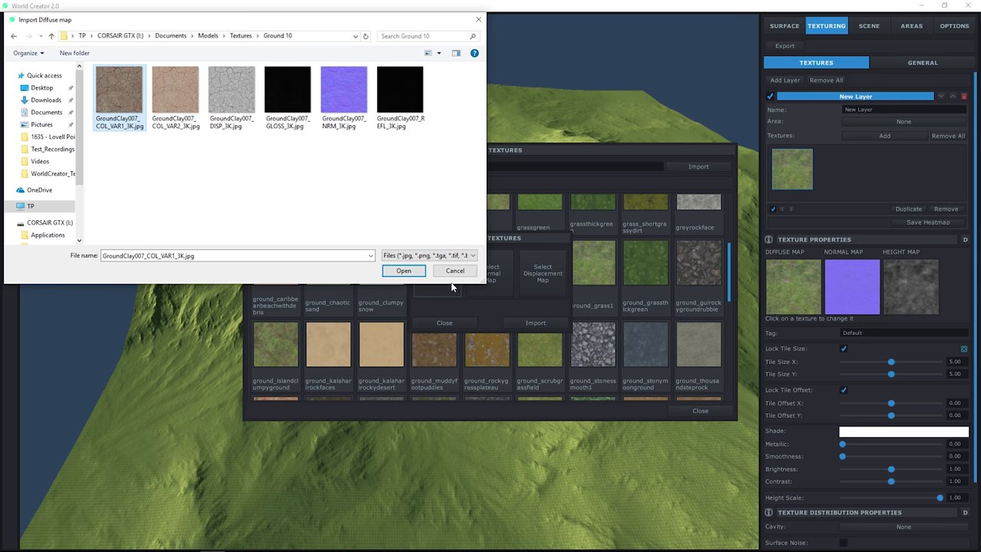
click(403, 271)
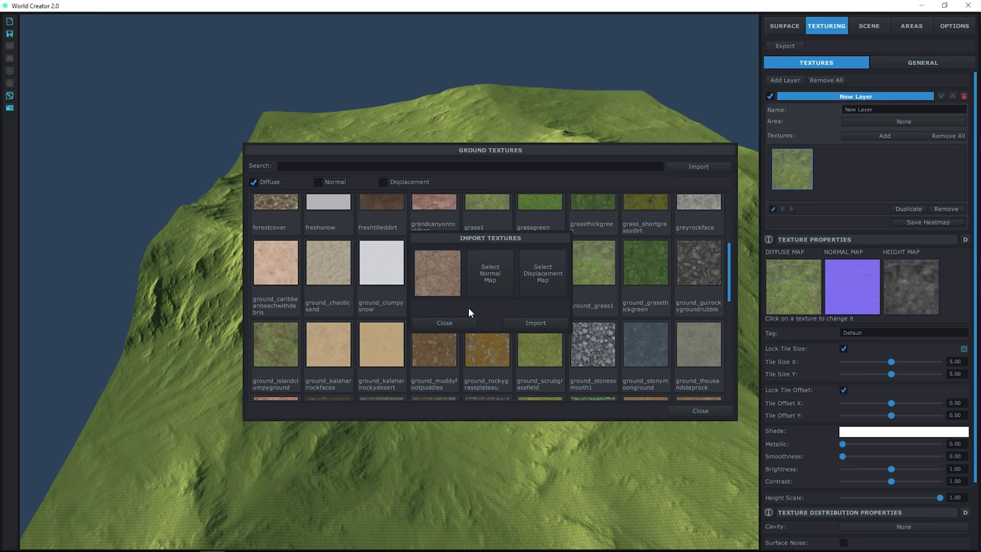
click(447, 323)
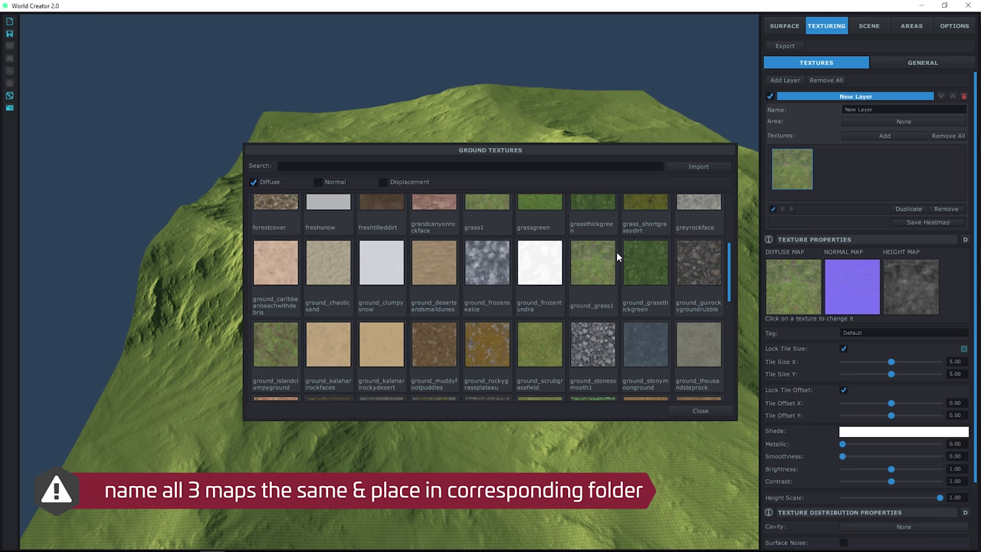
Add the rock_darkcrackycliffs texture to the layer
scroll(617, 251, up, 10)
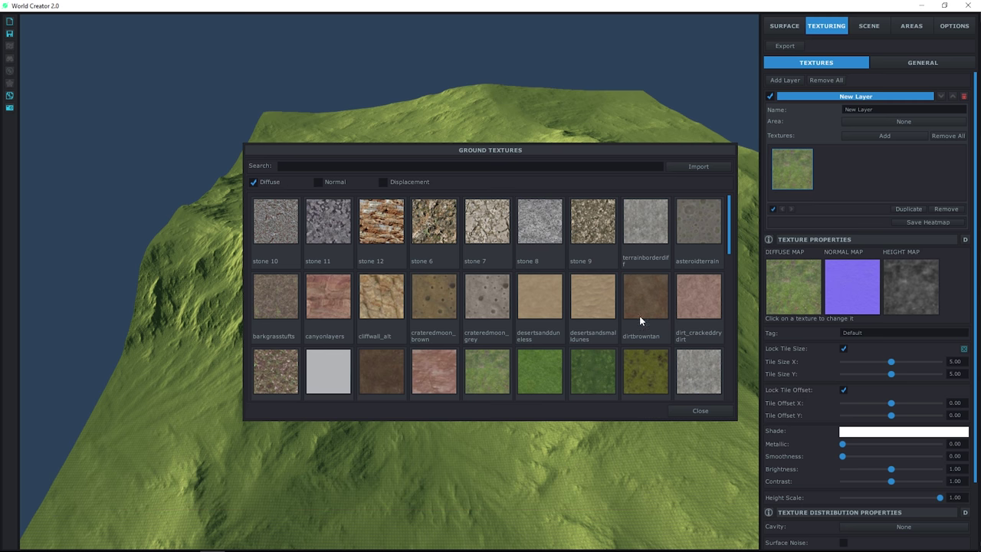
drag(731, 223, 725, 289)
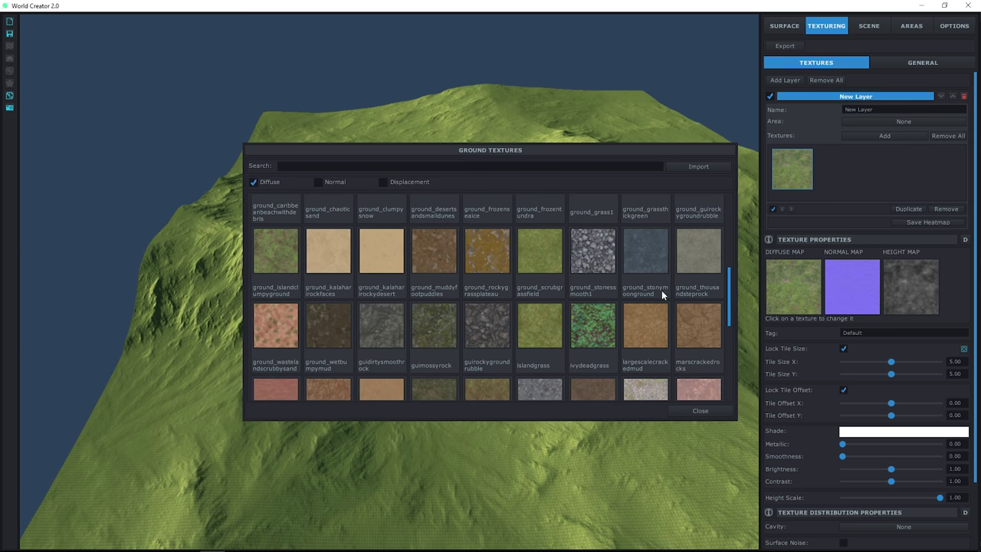
scroll(668, 265, down, 4)
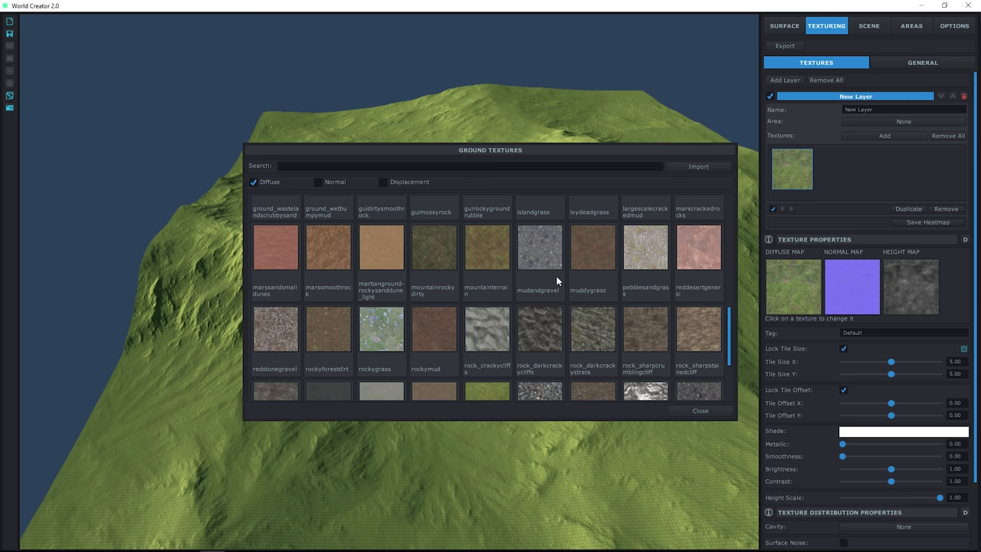
click(534, 340)
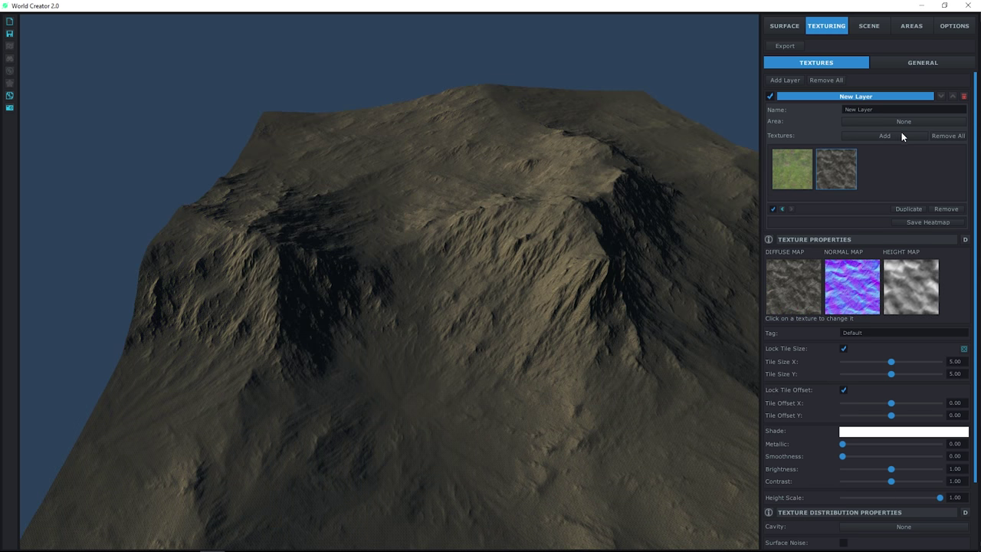
Add the ground_clumpysnow texture to the layer
click(885, 136)
scroll(518, 340, down, 2)
scroll(519, 325, up, 3)
scroll(519, 328, up, 3)
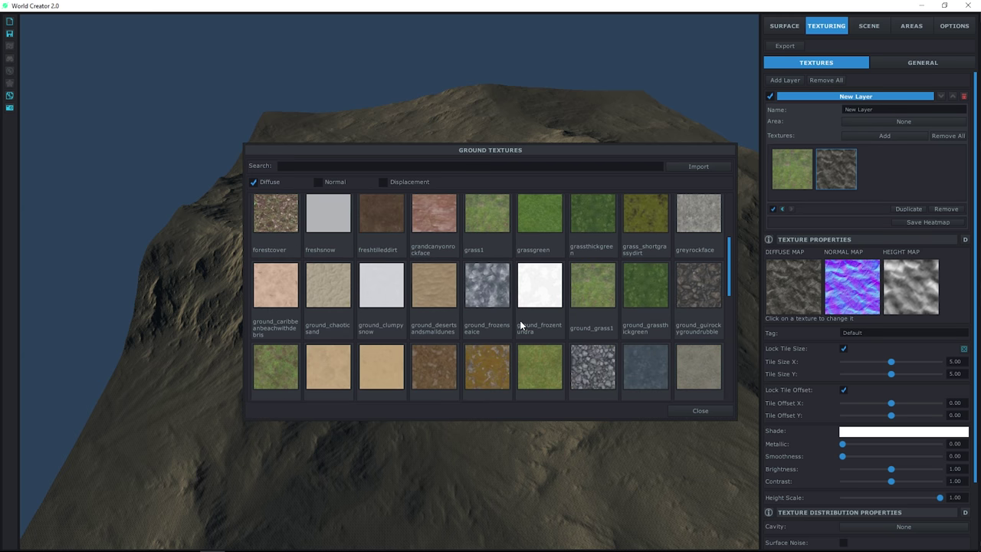
click(388, 294)
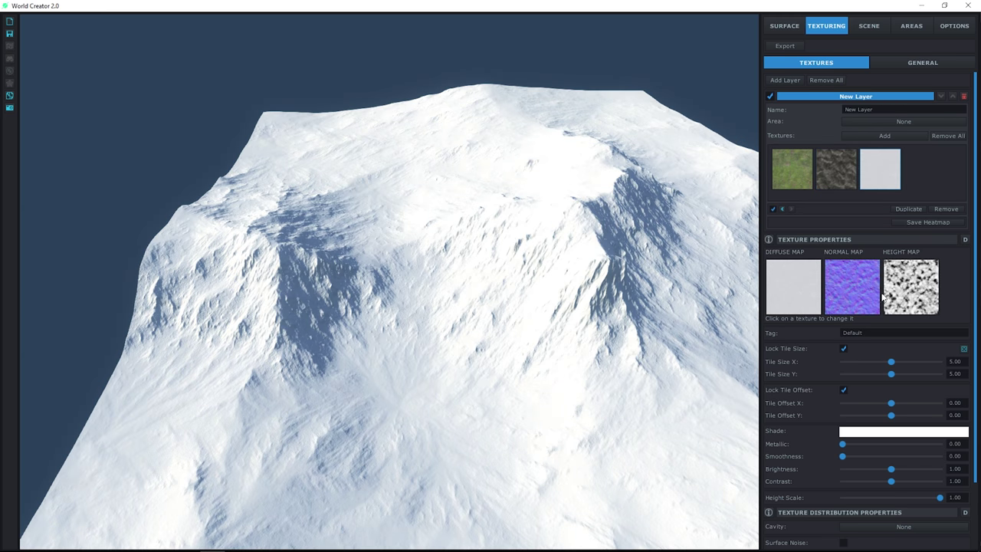
Disable the snow and rock textures so only the grass shows
click(772, 209)
click(827, 178)
click(774, 208)
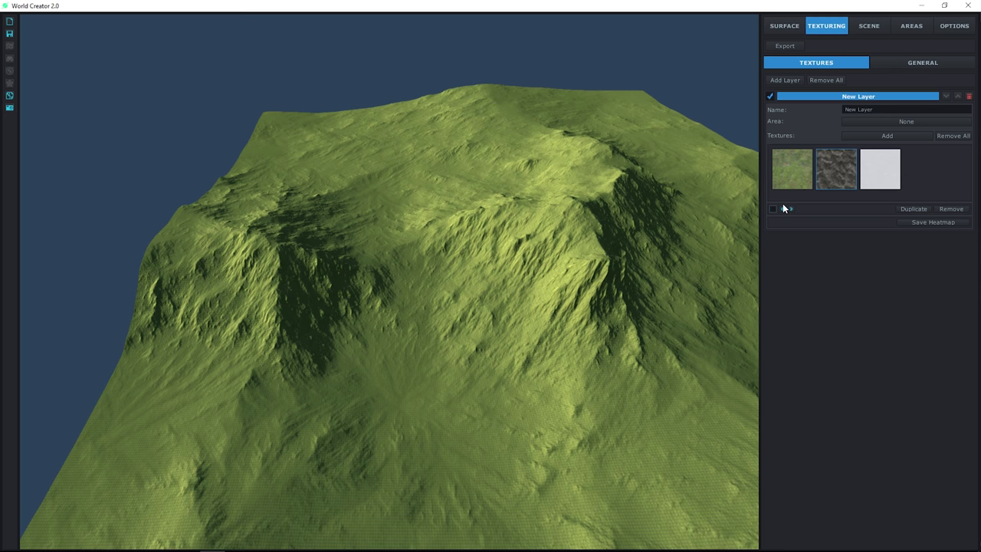
Orbit toward the grassy slope and zoom in to reveal the repeating grass tiles
right_drag(679, 230, 617, 331)
scroll(561, 460, up, 10)
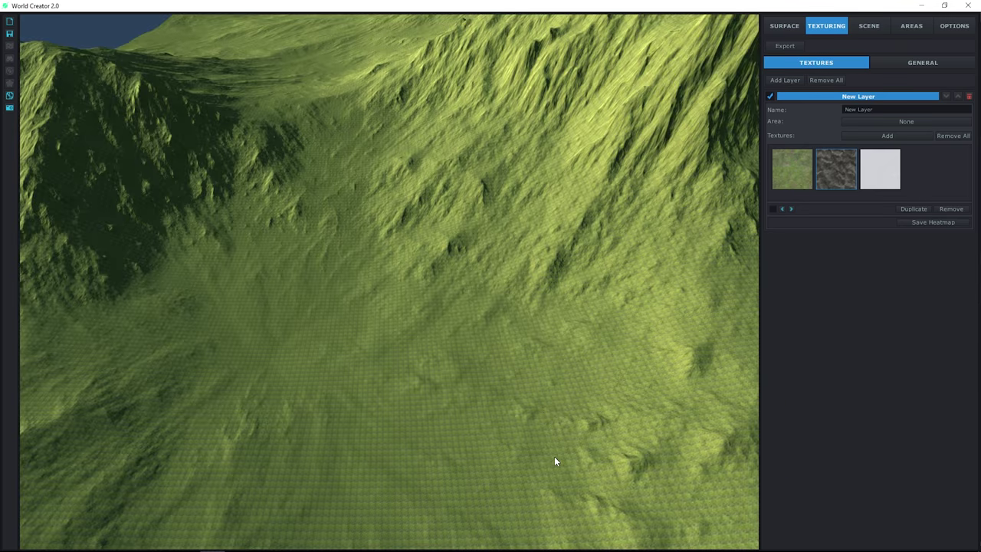
scroll(515, 396, down, 5)
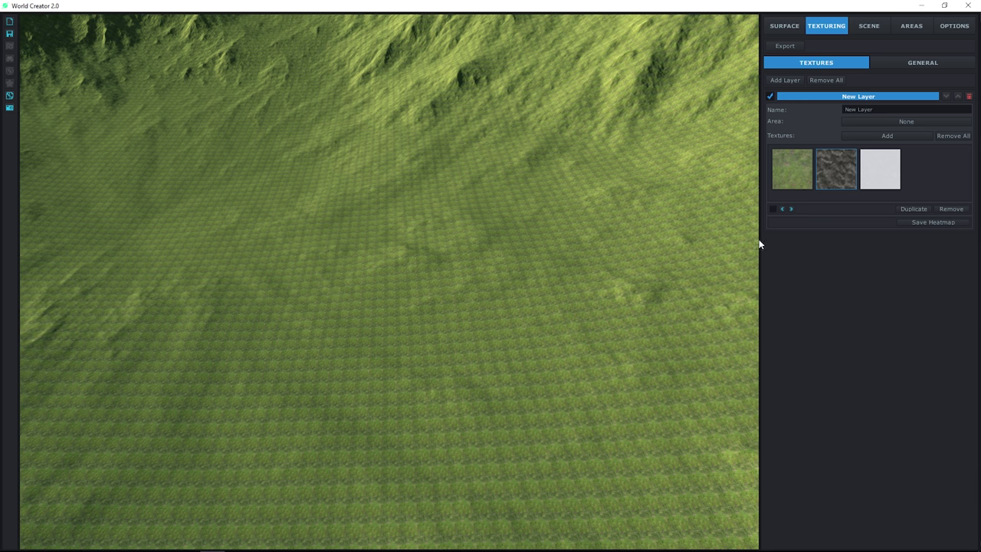
Enable Eliminate Tiling in the General texturing settings
click(922, 62)
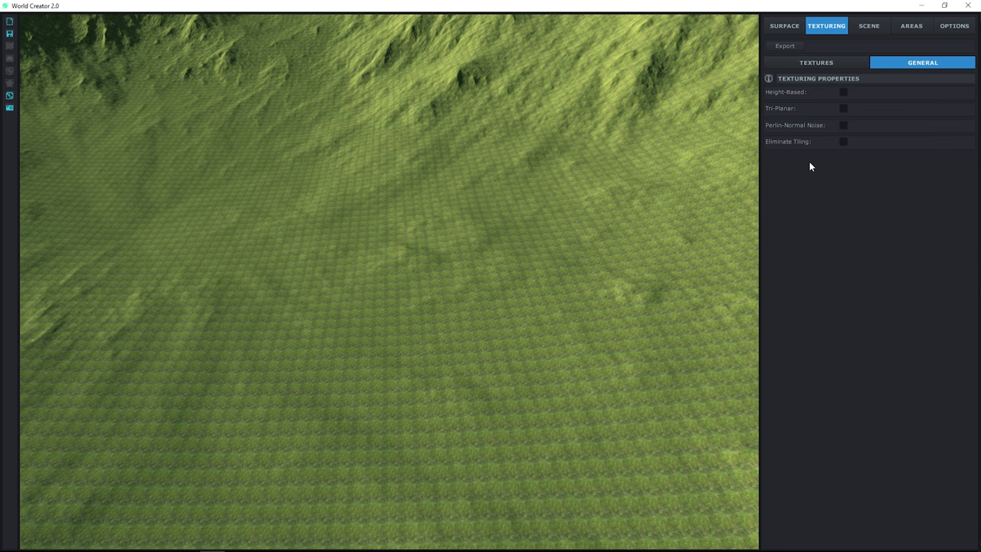
click(843, 142)
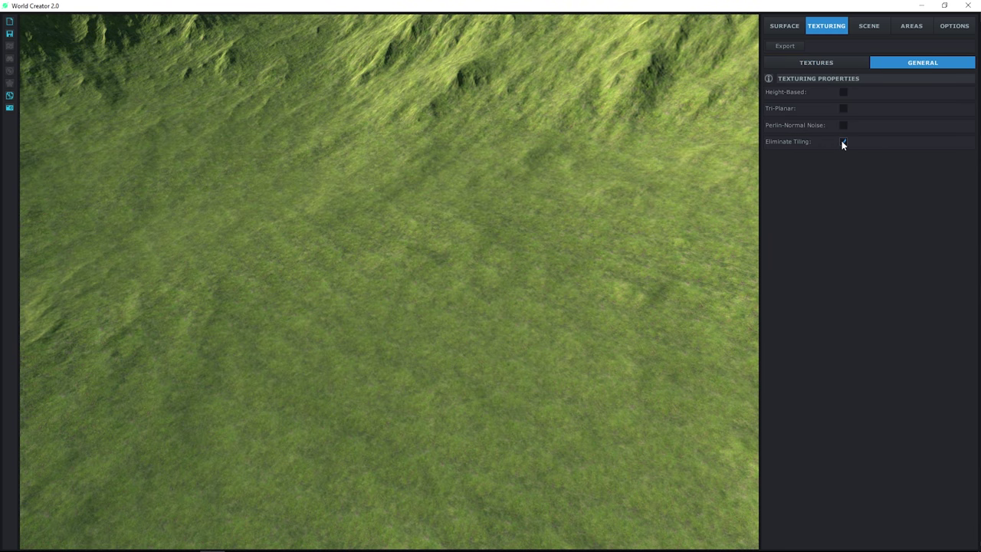
drag(334, 288, 414, 282)
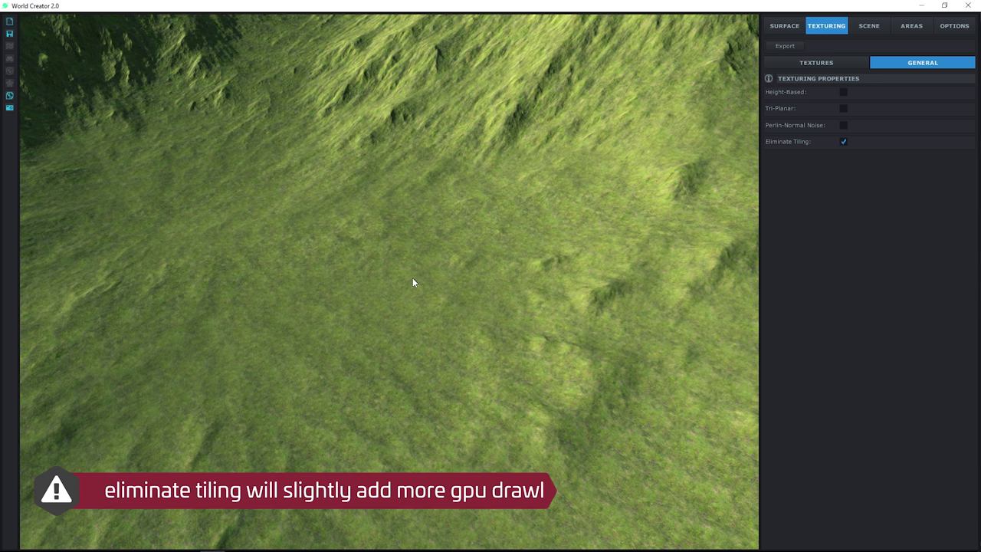
Zoom in and out over the grass to confirm the tile pattern is gone
scroll(460, 323, up, 3)
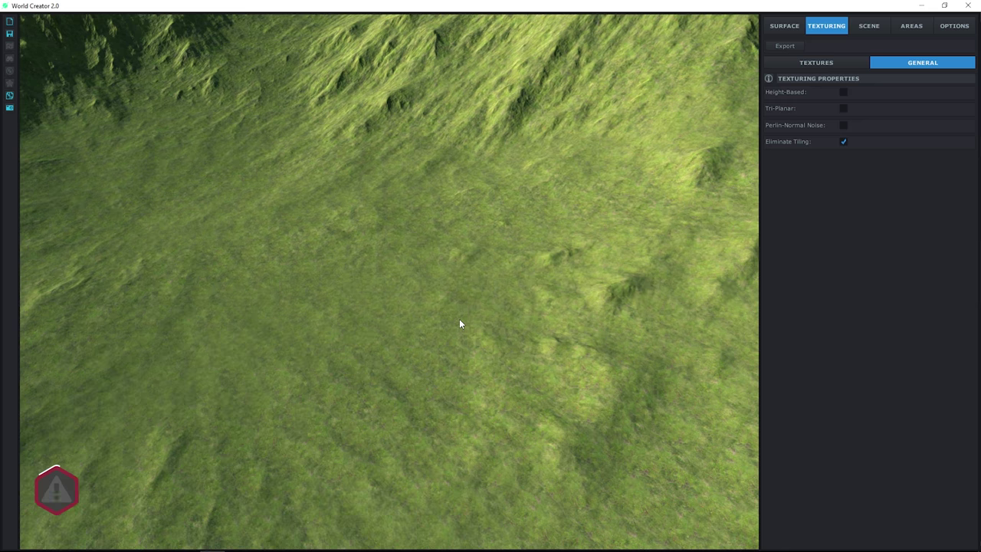
scroll(457, 317, down, 3)
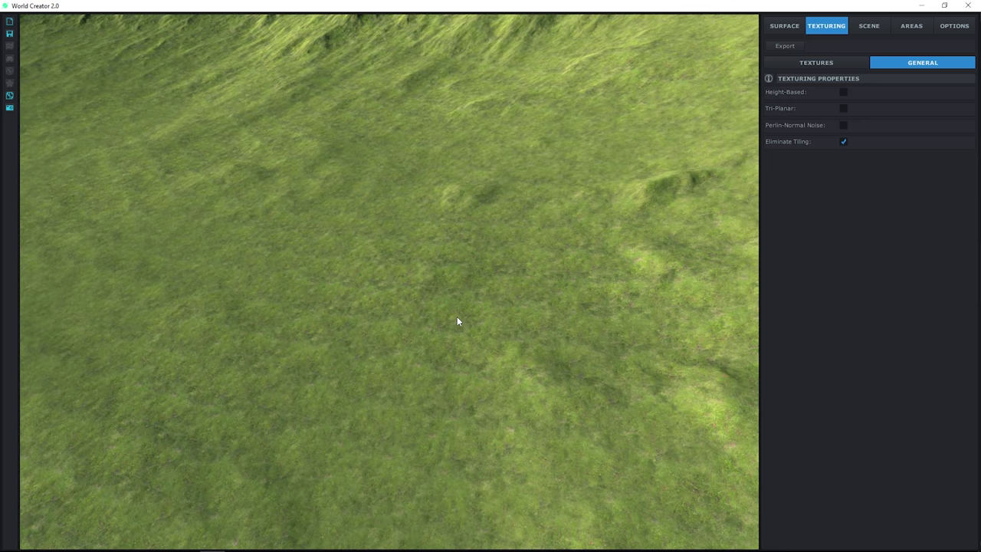
scroll(457, 319, down, 2)
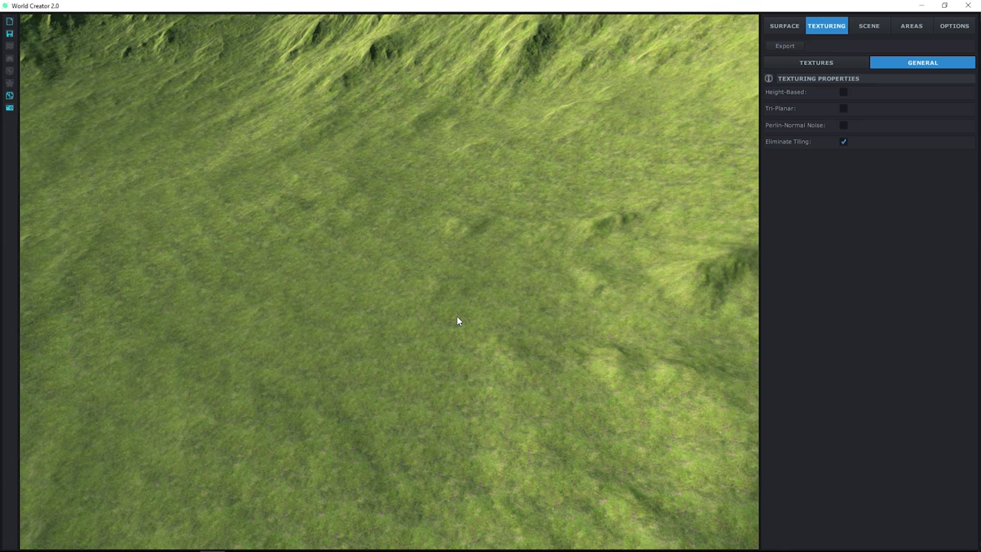
scroll(456, 321, down, 2)
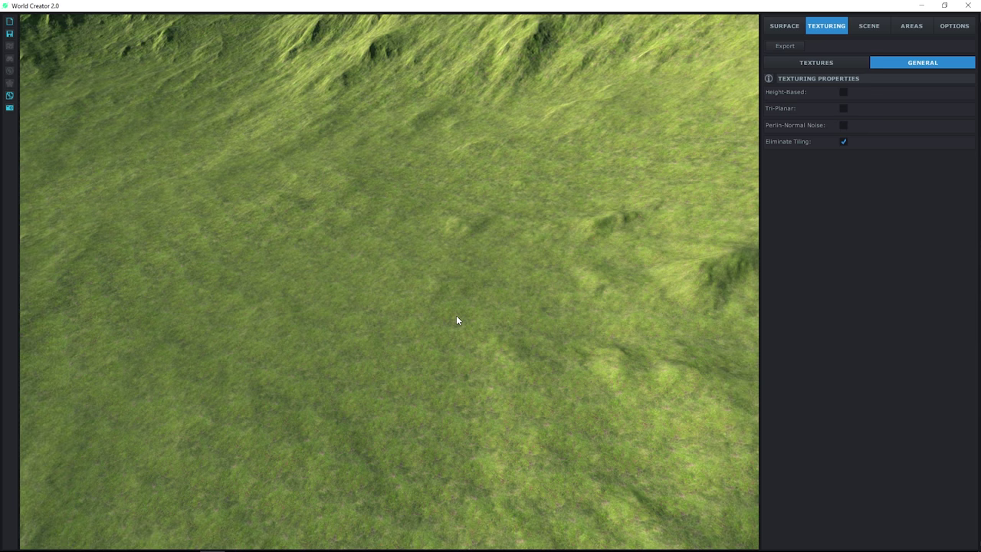
scroll(456, 320, up, 1)
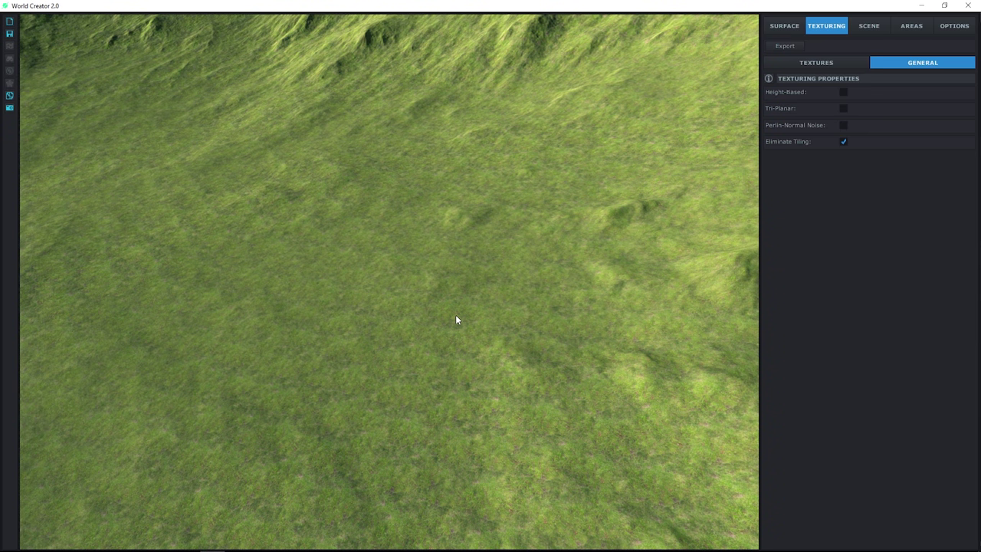
scroll(455, 319, up, 1)
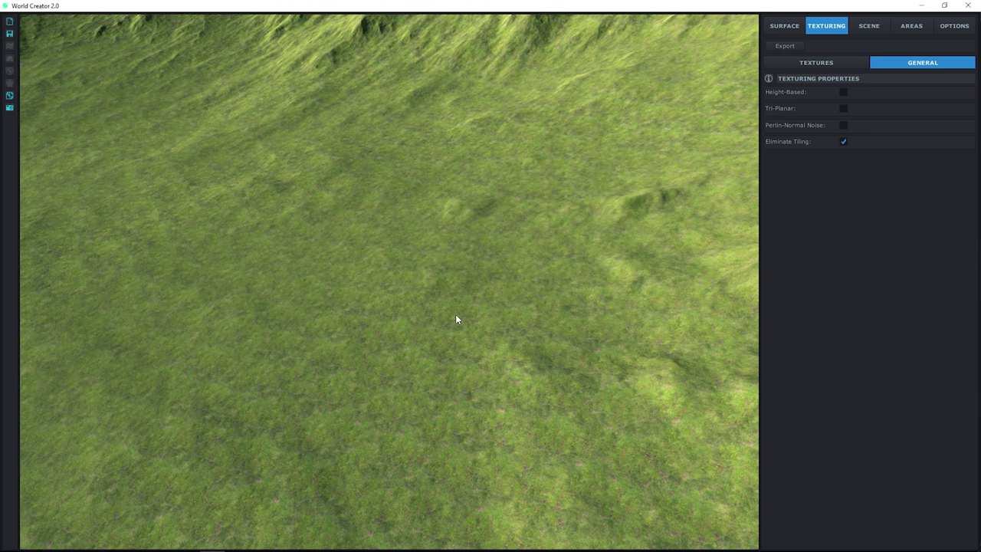
scroll(455, 315, down, 5)
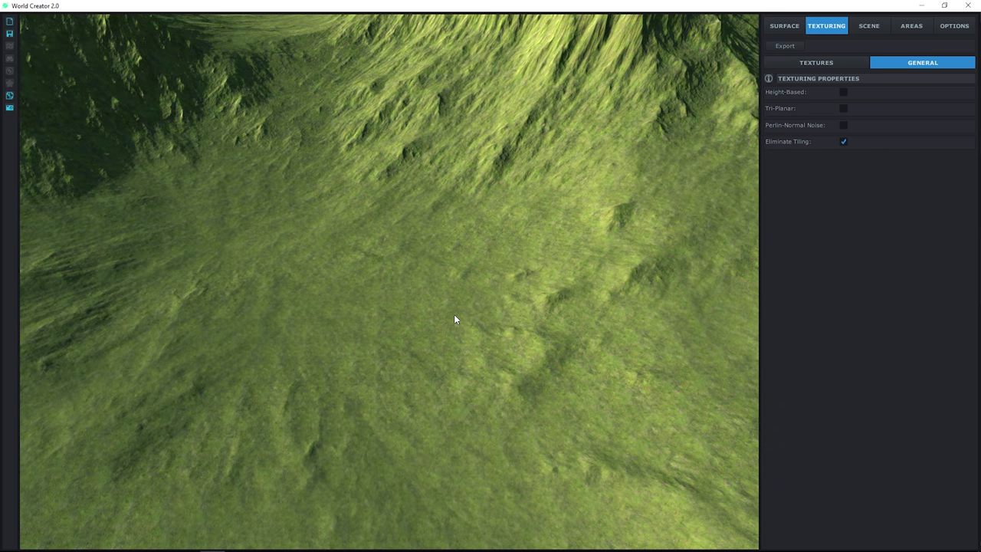
scroll(456, 319, down, 4)
scroll(455, 316, down, 1)
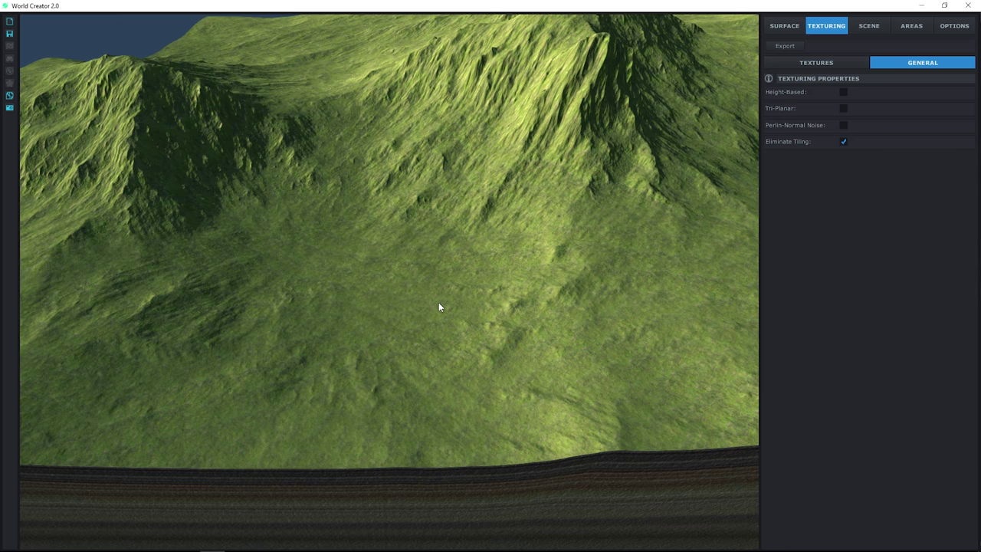
scroll(439, 306, up, 5)
scroll(455, 313, down, 3)
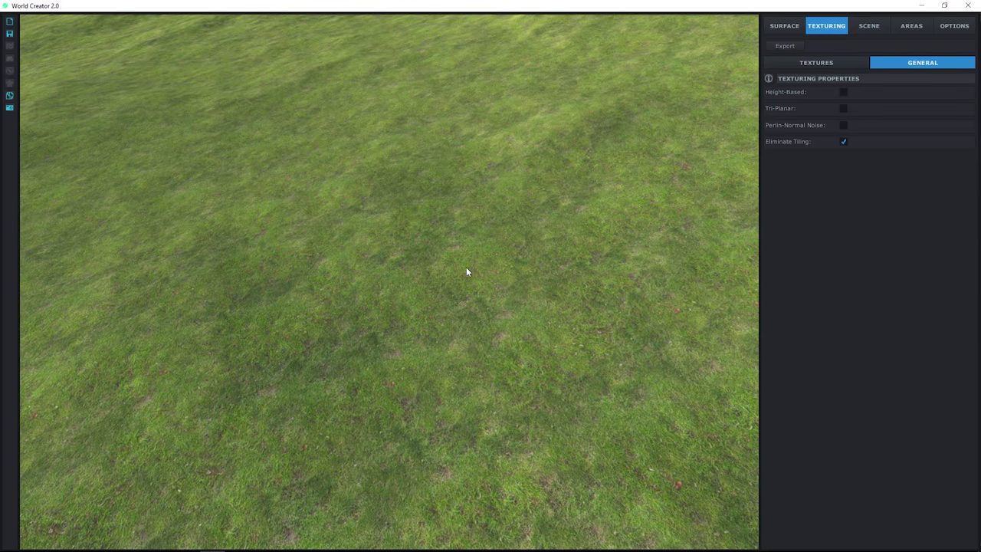
drag(554, 271, 542, 224)
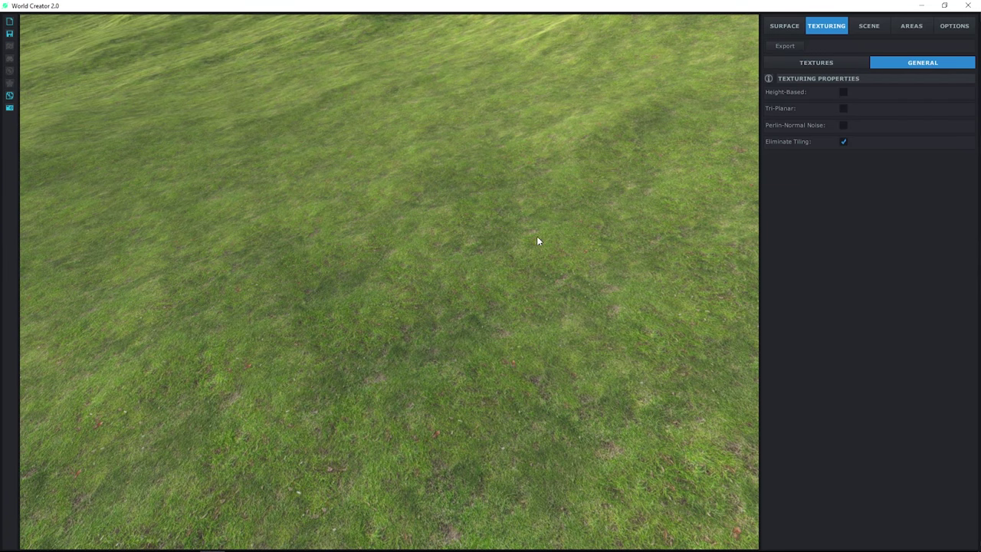
drag(493, 294, 537, 338)
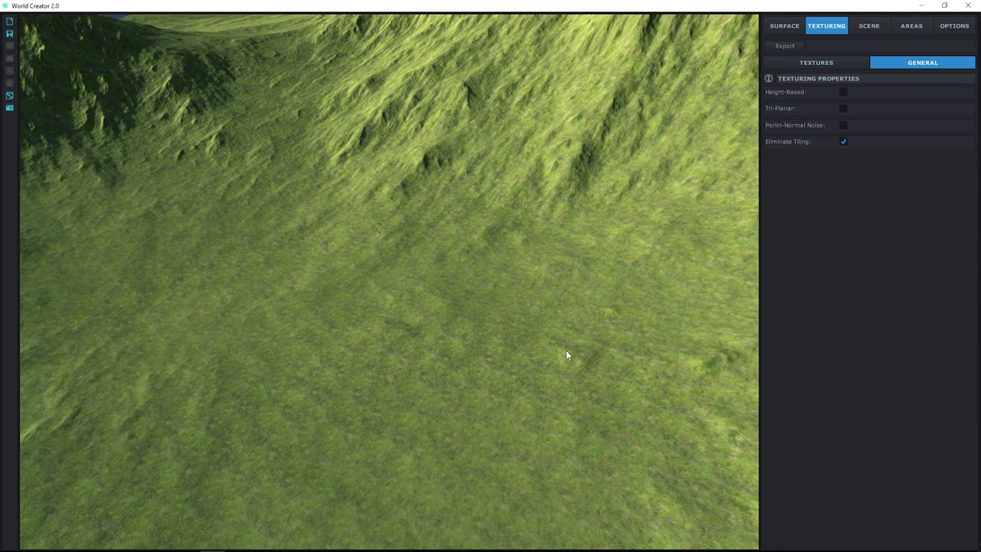
drag(549, 344, 564, 378)
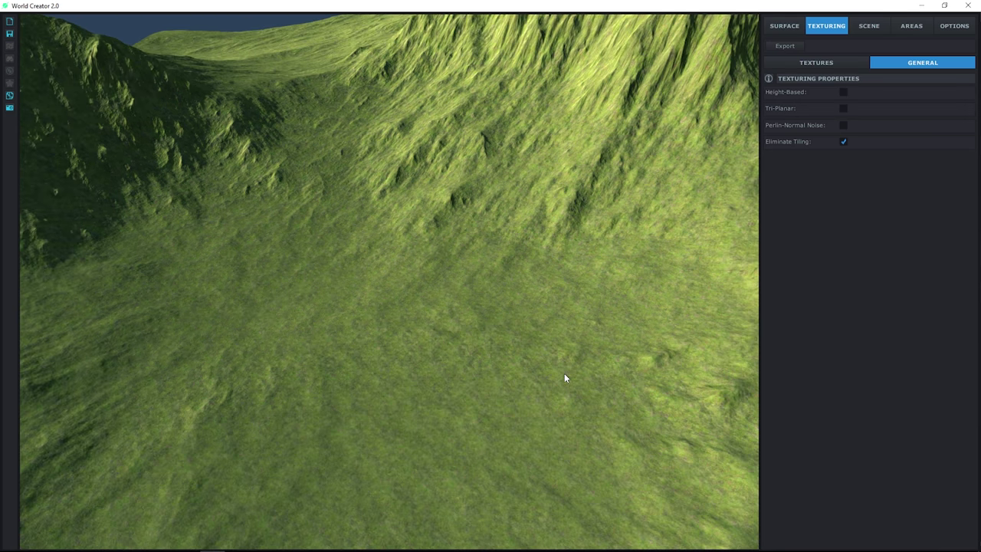